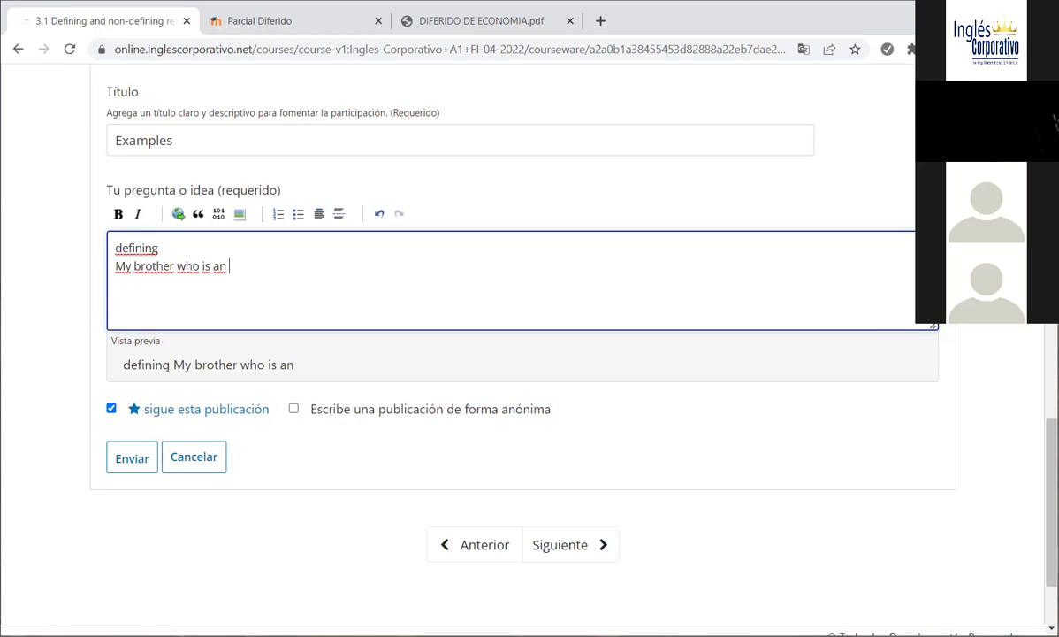
Play the lesson video up to the slide on defining and non-defining relative clauses, pause it there and dismiss the suggested videos.
{"action": "scroll", "coordinate": [522, 353], "scroll_direction": "up", "scroll_amount": 8}
{"action": "scroll", "coordinate": [521, 354], "scroll_direction": "down", "scroll_amount": 6}
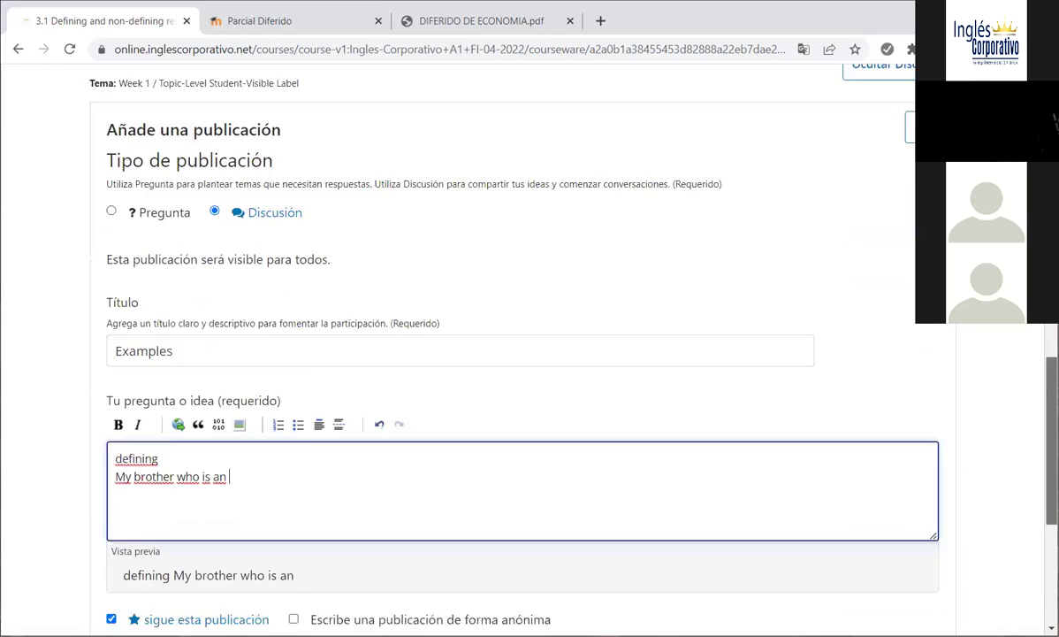
{"action": "scroll", "coordinate": [522, 354], "scroll_direction": "down", "scroll_amount": 1}
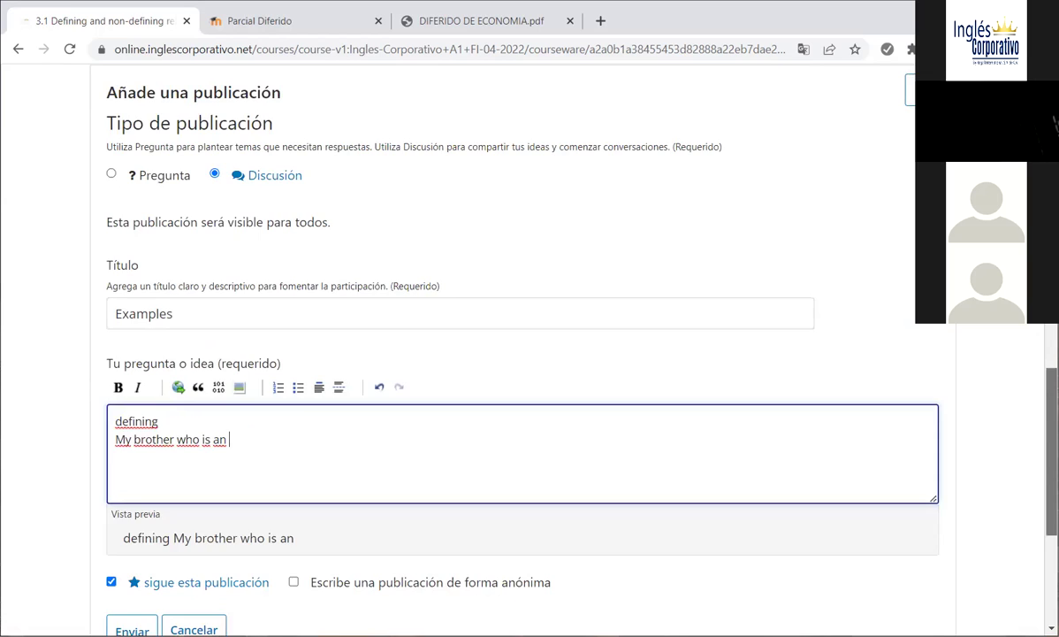
{"action": "scroll", "coordinate": [521, 354], "scroll_direction": "up", "scroll_amount": 10}
{"action": "left_click", "coordinate": [515, 253]}
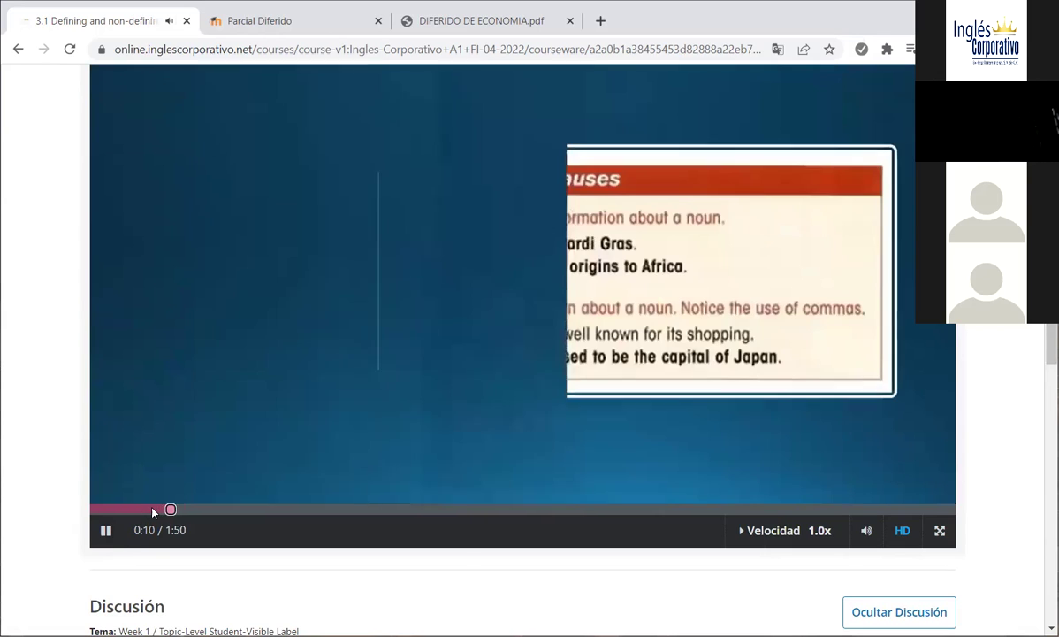
{"action": "left_click", "coordinate": [105, 530]}
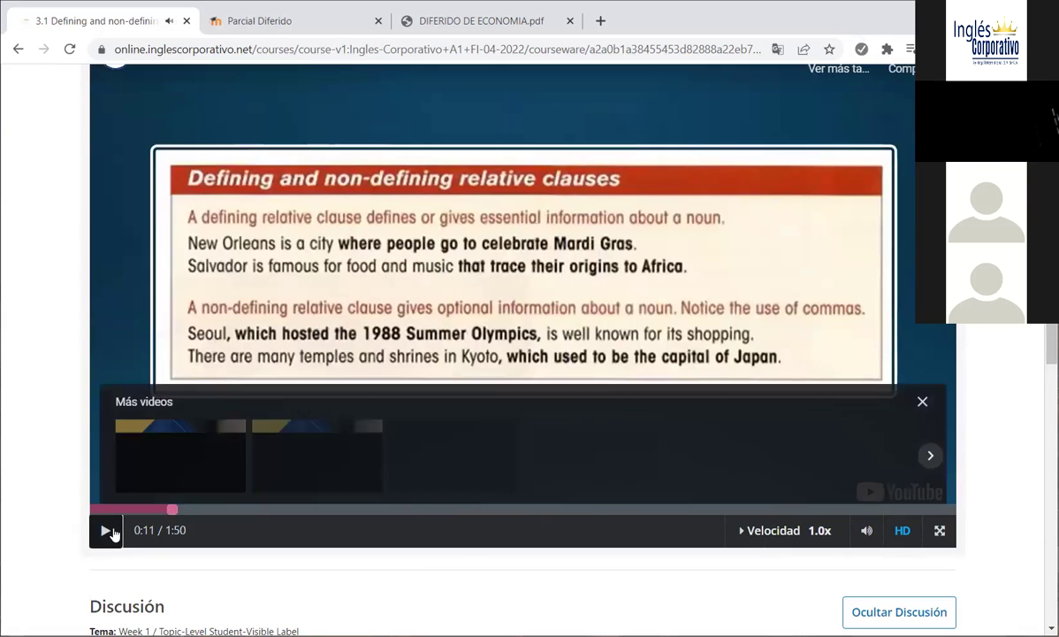
{"action": "left_click", "coordinate": [922, 402]}
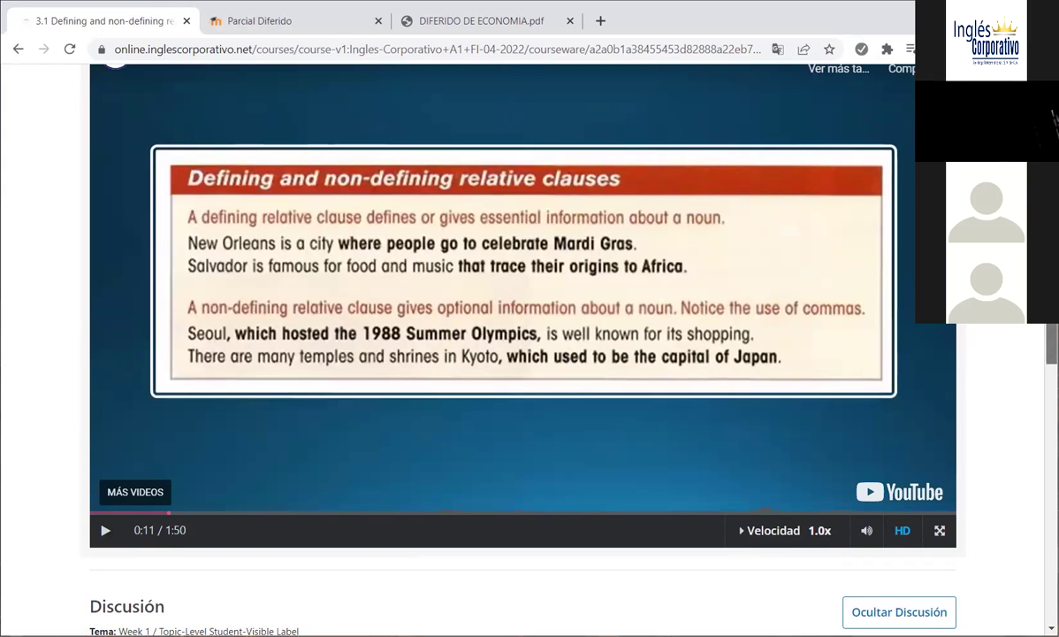
Compare the unfinished example in the post with the paused slide's rules and sample sentences on relative clauses.
{"action": "scroll", "coordinate": [1025, 442], "scroll_direction": "down", "scroll_amount": 6}
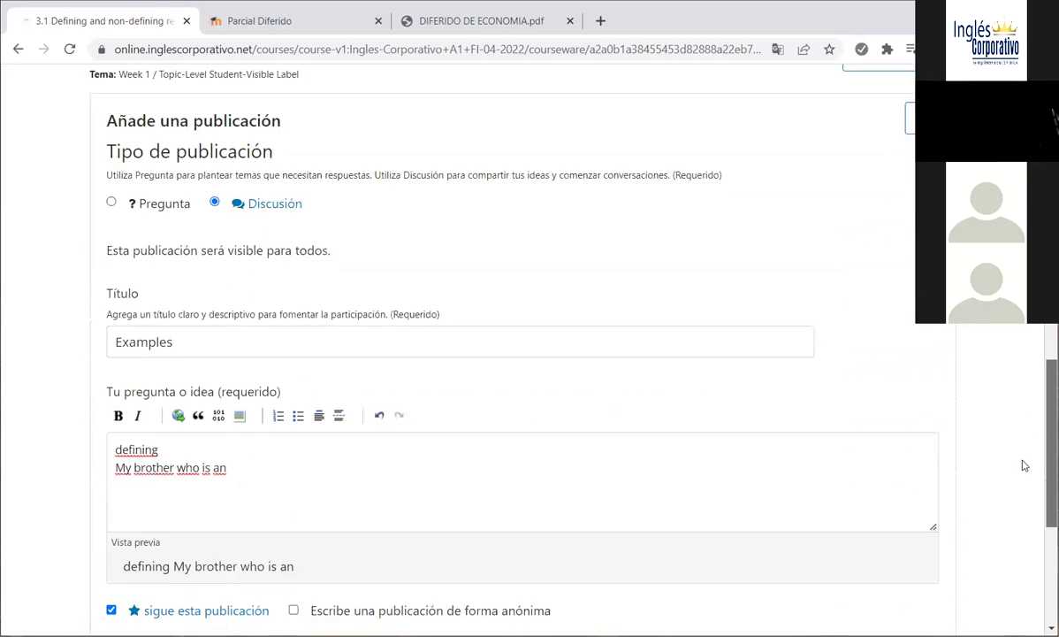
{"action": "left_click", "coordinate": [276, 469]}
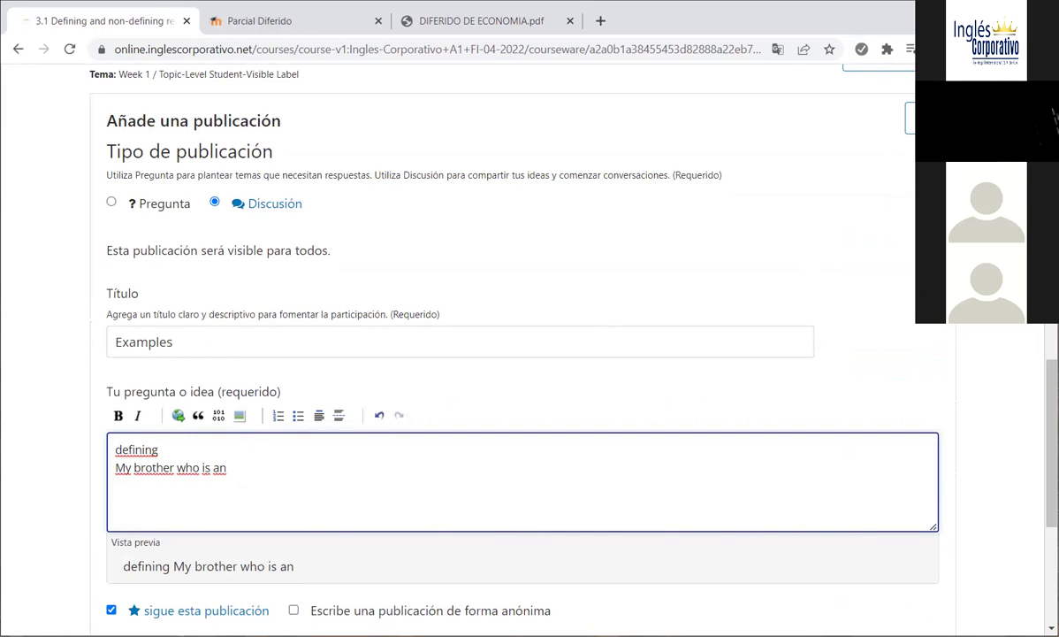
{"action": "scroll", "coordinate": [522, 354], "scroll_direction": "up", "scroll_amount": 5}
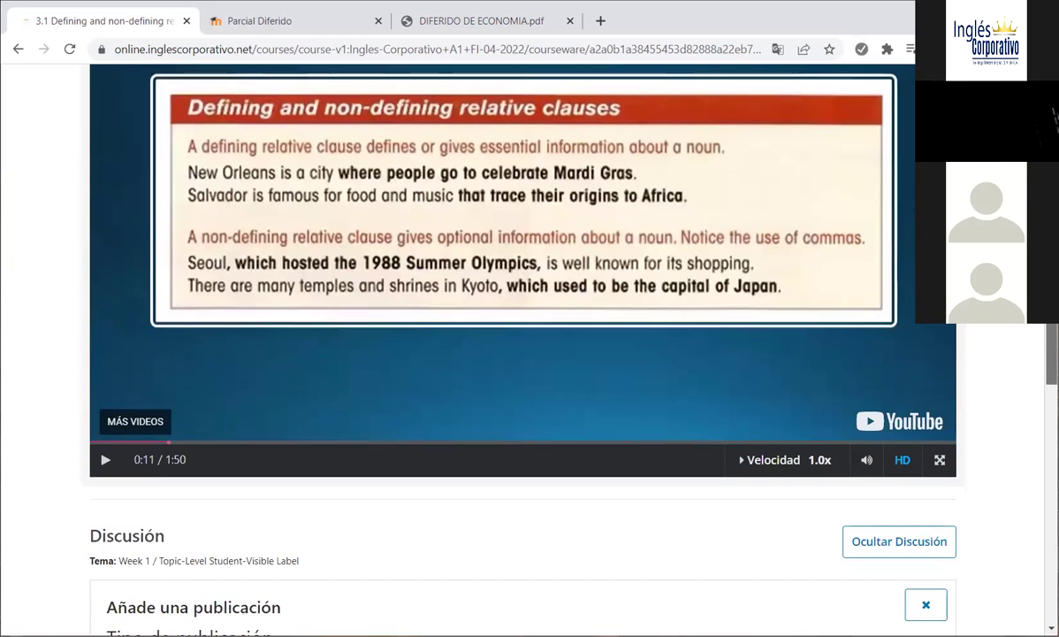
{"action": "scroll", "coordinate": [522, 354], "scroll_direction": "up", "scroll_amount": 1}
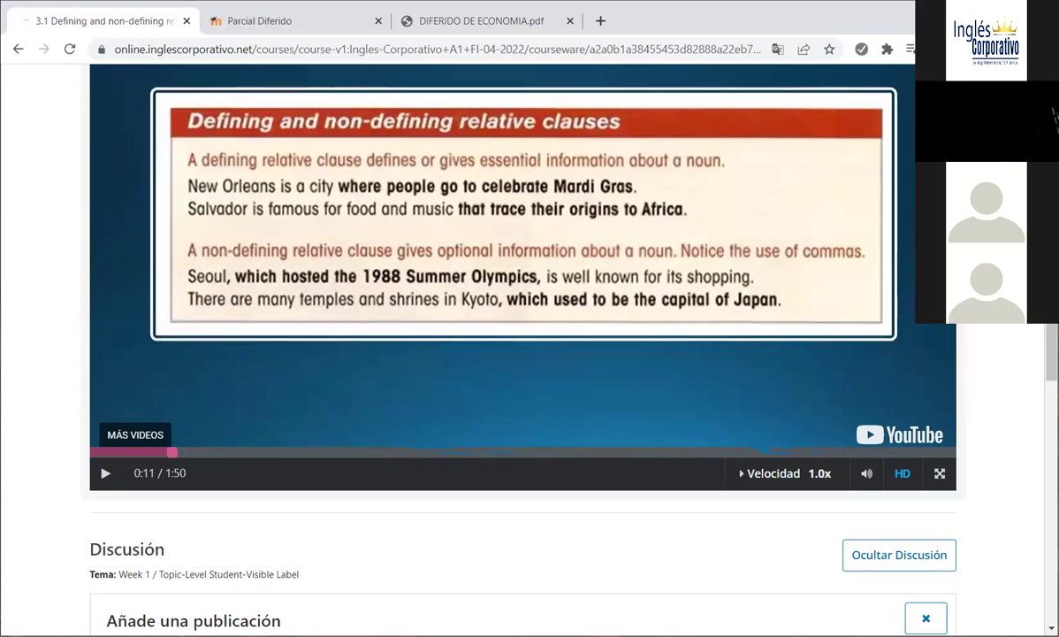
{"action": "scroll", "coordinate": [521, 354], "scroll_direction": "down", "scroll_amount": 1}
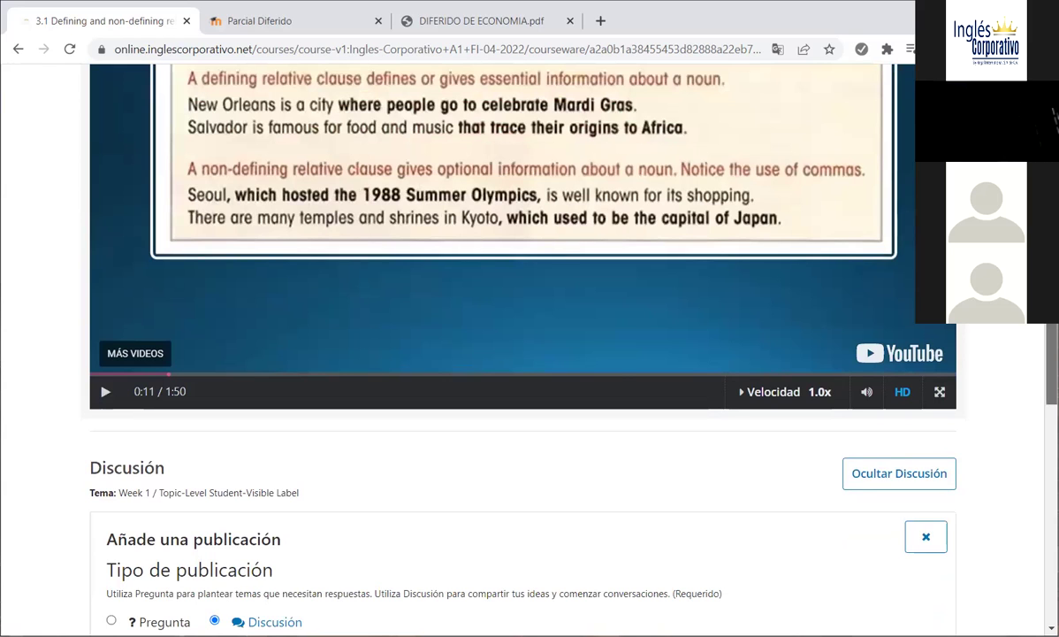
{"action": "scroll", "coordinate": [521, 354], "scroll_direction": "down", "scroll_amount": 1}
{"action": "scroll", "coordinate": [522, 354], "scroll_direction": "up", "scroll_amount": 1}
{"action": "scroll", "coordinate": [521, 354], "scroll_direction": "up", "scroll_amount": 2}
{"action": "scroll", "coordinate": [521, 353], "scroll_direction": "down", "scroll_amount": 5}
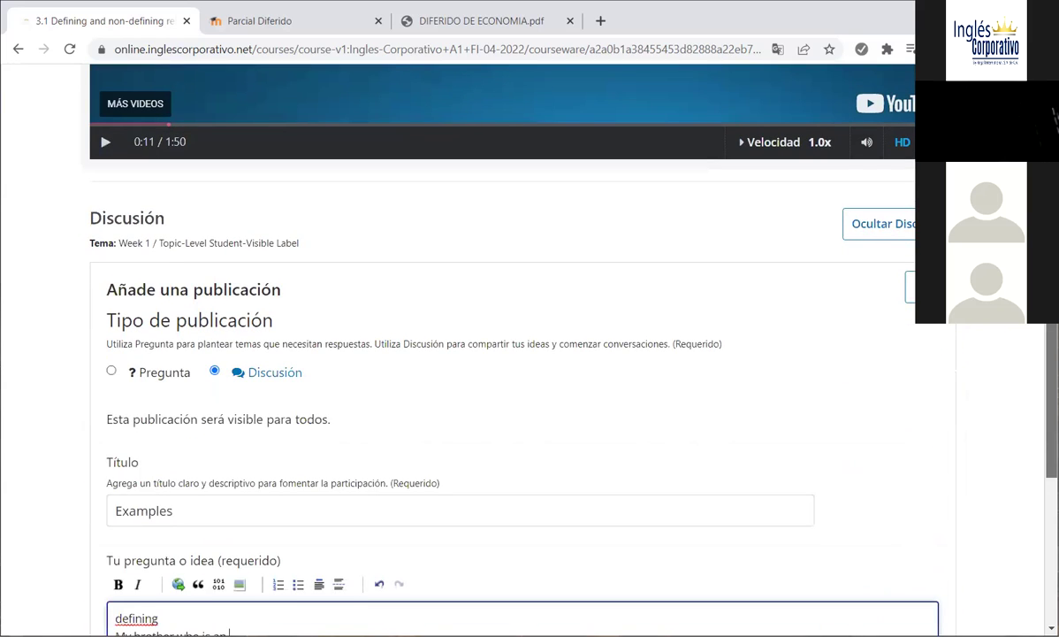
Complete the first defining example in the post as "My brother who is an engineer lives in San Salvador." and start a new line.
{"action": "scroll", "coordinate": [522, 354], "scroll_direction": "down", "scroll_amount": 1}
{"action": "scroll", "coordinate": [791, 385], "scroll_direction": "down", "scroll_amount": 3}
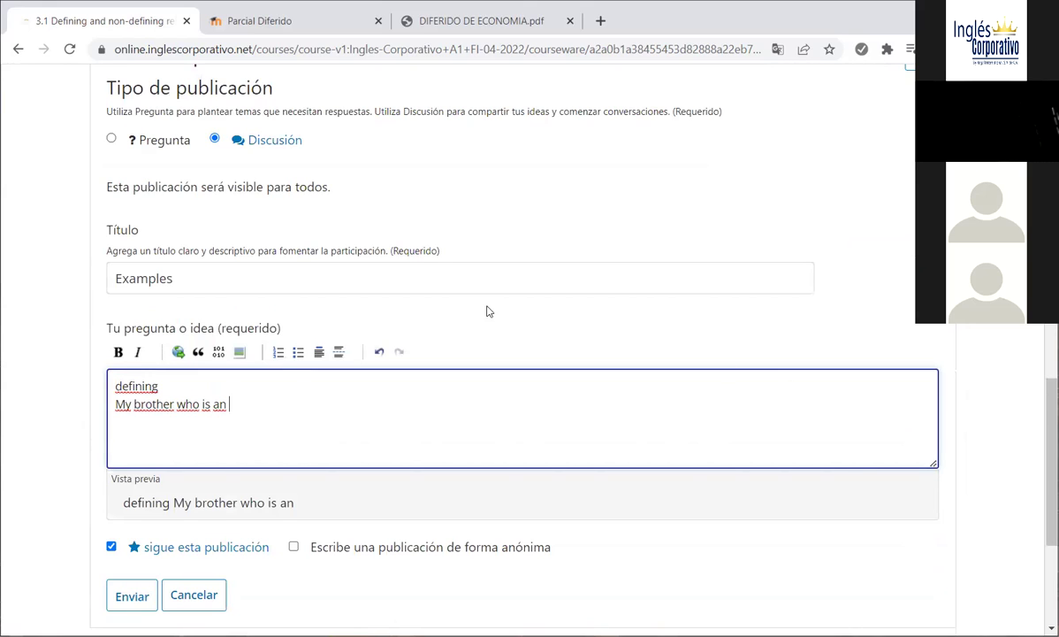
{"action": "type", "text": "engineer"}
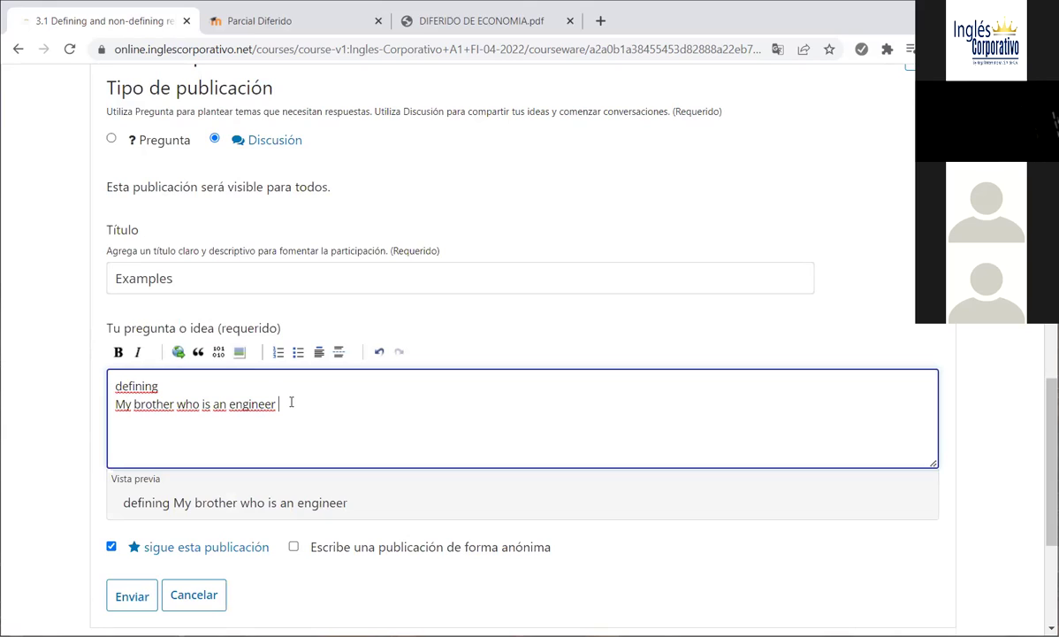
{"action": "type", "text": "lives in San Salvador."}
{"action": "key", "text": "Return"}
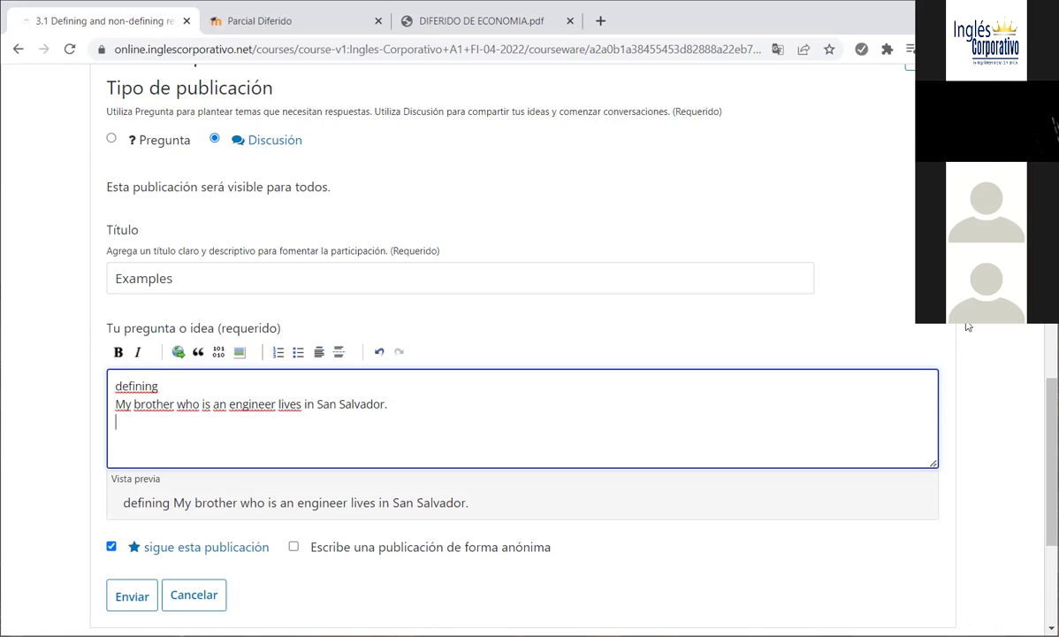
{"action": "scroll", "coordinate": [966, 326], "scroll_direction": "up", "scroll_amount": 5}
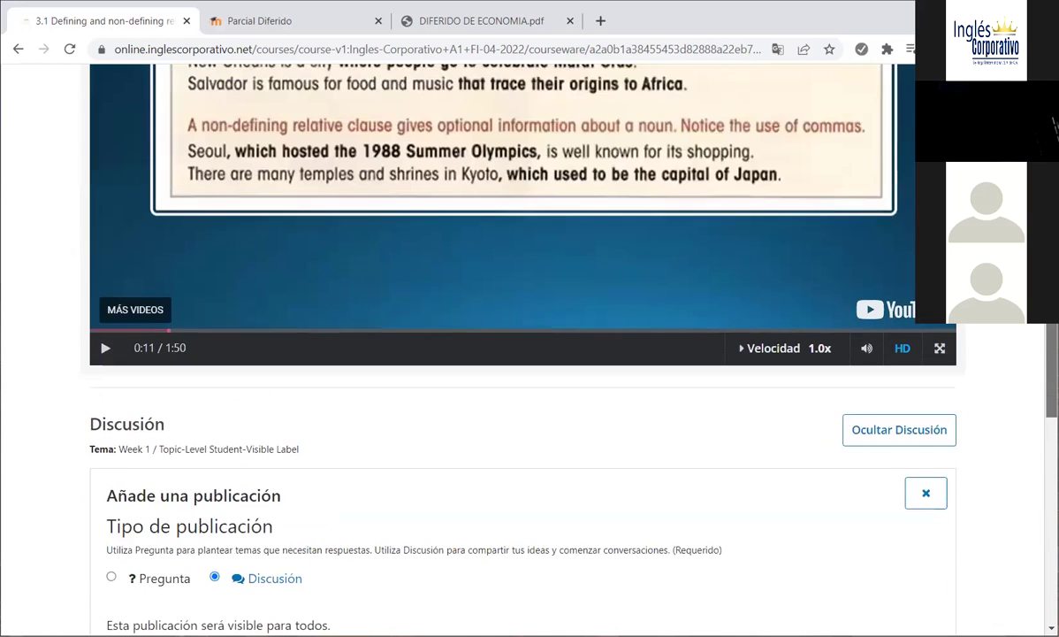
{"action": "scroll", "coordinate": [1055, 125], "scroll_direction": "up", "scroll_amount": 1}
{"action": "scroll", "coordinate": [1055, 125], "scroll_direction": "down", "scroll_amount": 5}
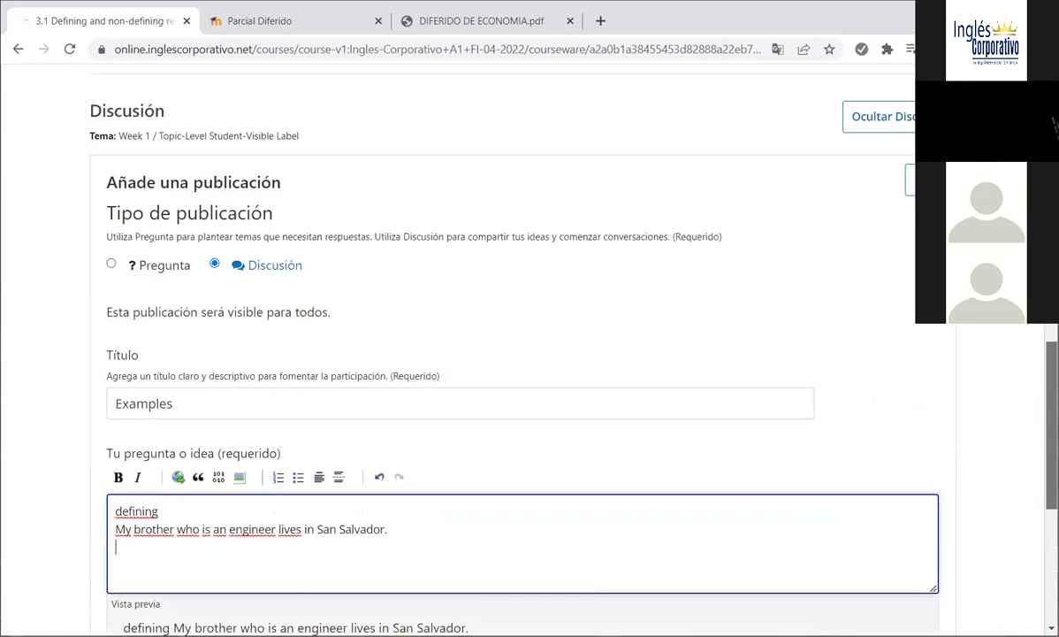
{"action": "scroll", "coordinate": [1055, 125], "scroll_direction": "down", "scroll_amount": 1}
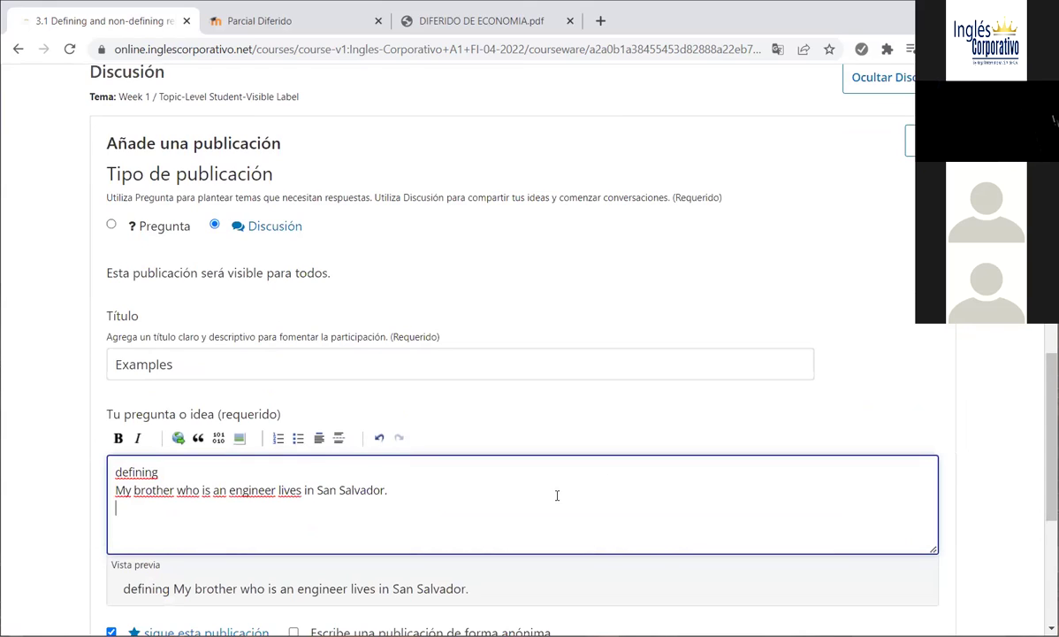
{"action": "type", "text": "I guita"}
{"action": "key", "text": "BackSpace"}
{"action": "key", "text": "BackSpace"}
{"action": "key", "text": "BackSpace"}
{"action": "key", "text": "BackSpace"}
{"action": "key", "text": "BackSpace"}
{"action": "key", "text": "BackSpace"}
{"action": "key", "text": "BackSpace"}
Write the second defining example, "I sell a guitar that has no a guarantee", on the line below the first one.
{"action": "key", "text": "Return"}
{"action": "type", "text": "I"}
{"action": "type", "text": "sell a gu"}
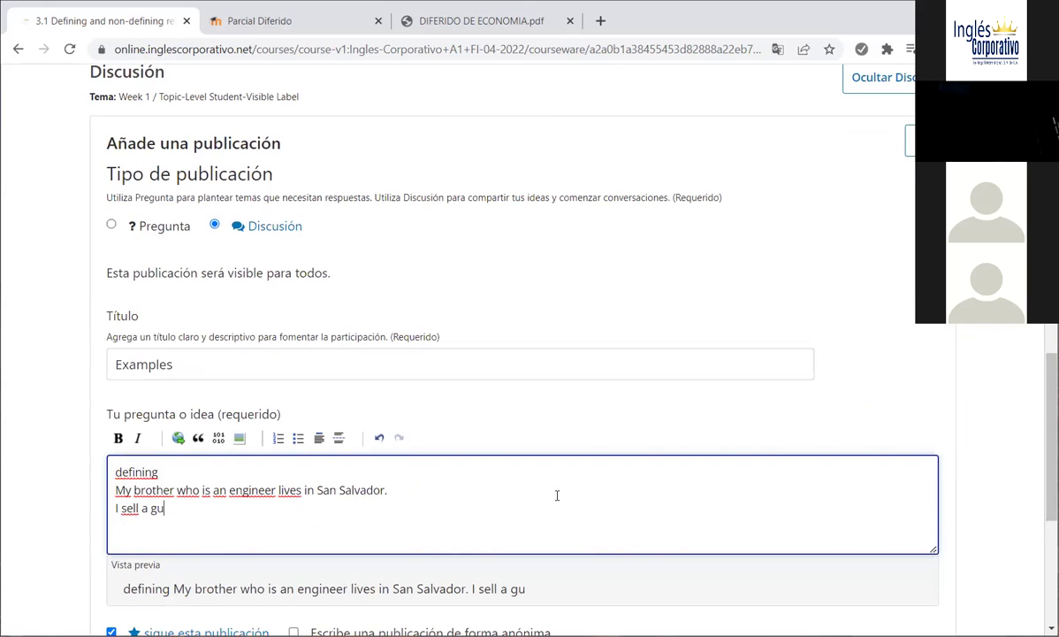
{"action": "type", "text": "itar that has no a "}
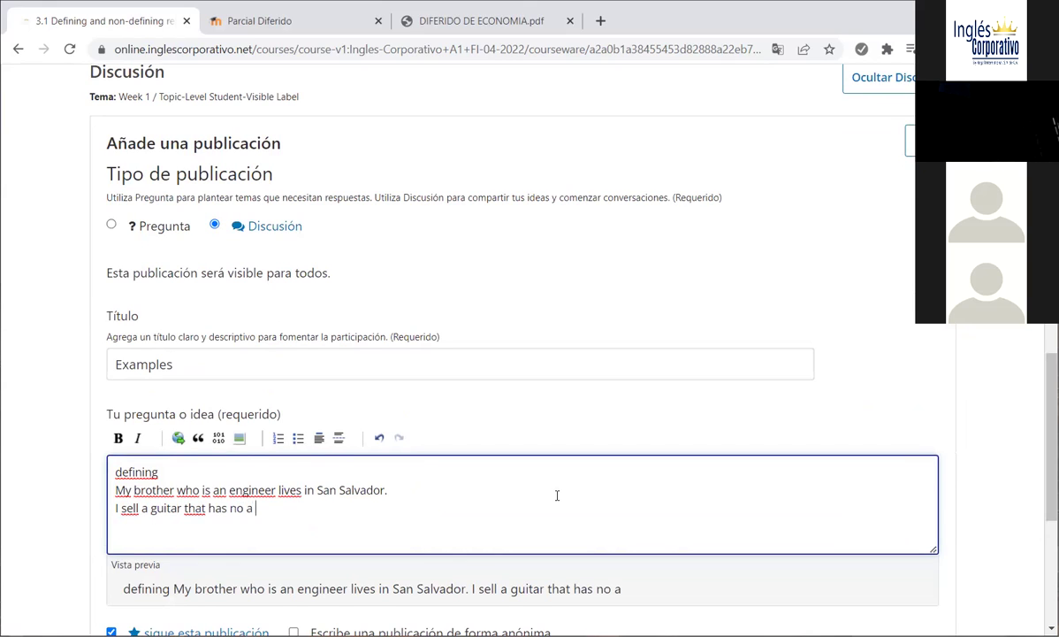
{"action": "type", "text": "guarantee"}
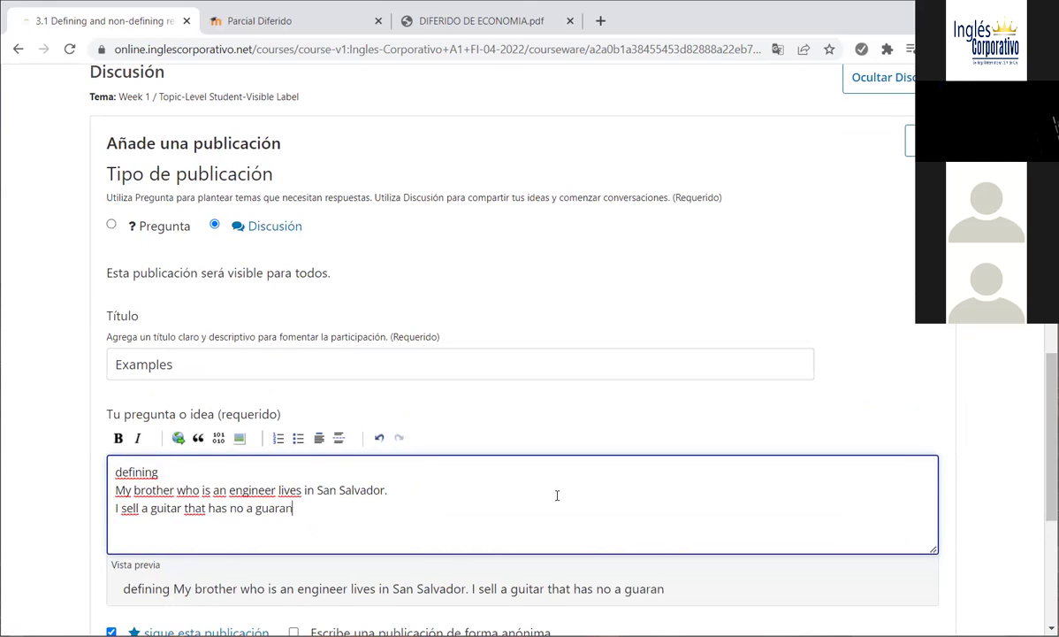
Start a Google search for "garantia en" in a new browser tab.
{"action": "left_click", "coordinate": [459, 23]}
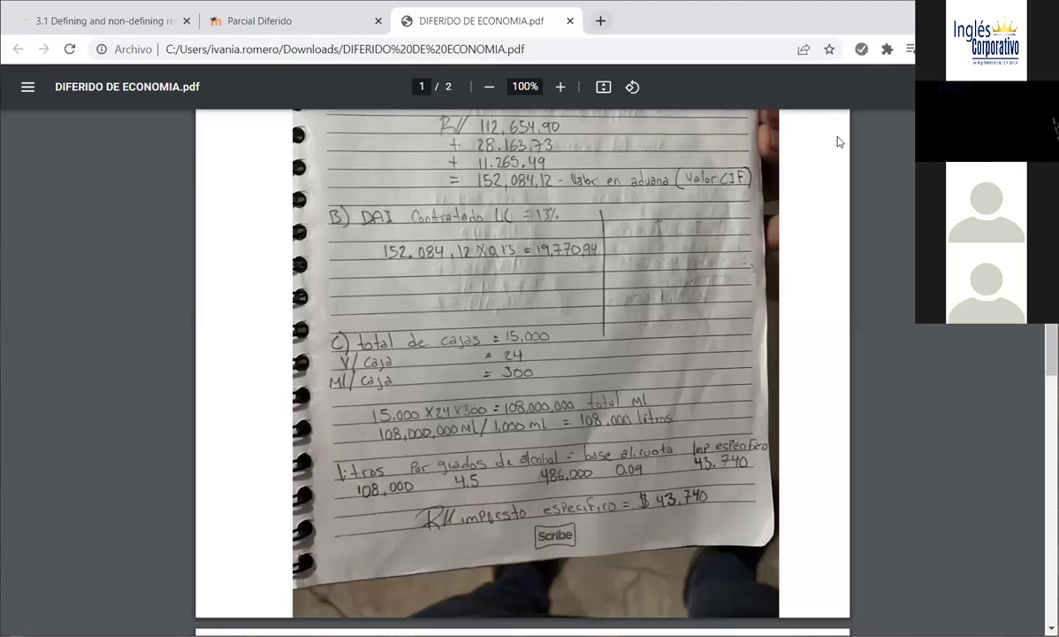
{"action": "key", "text": "ctrl+t"}
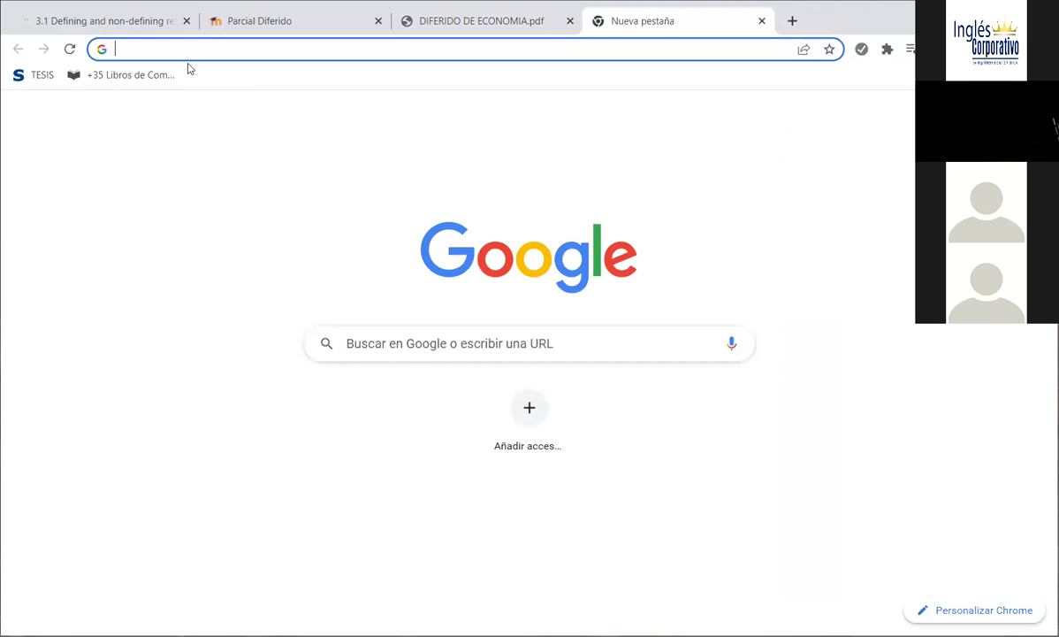
{"action": "left_click", "coordinate": [133, 24]}
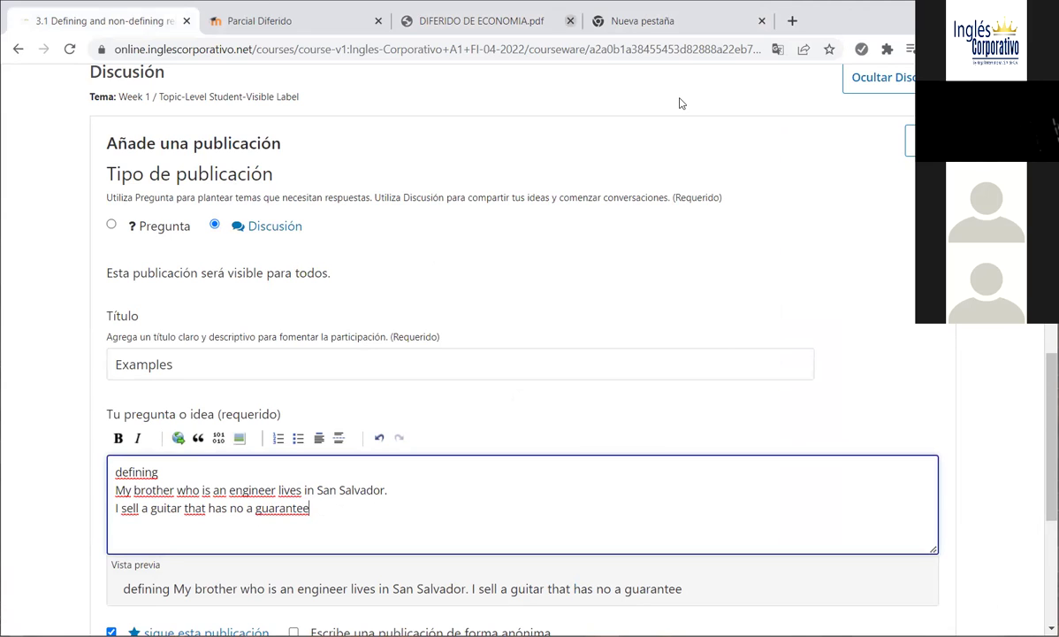
{"action": "key", "text": "ctrl+4"}
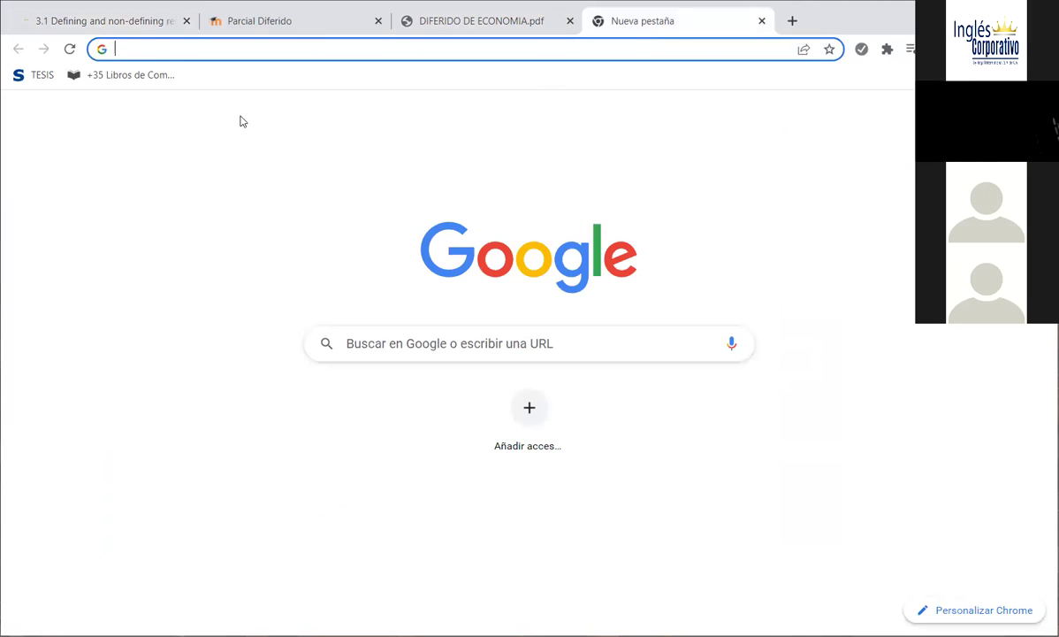
{"action": "type", "text": "garantia en"}
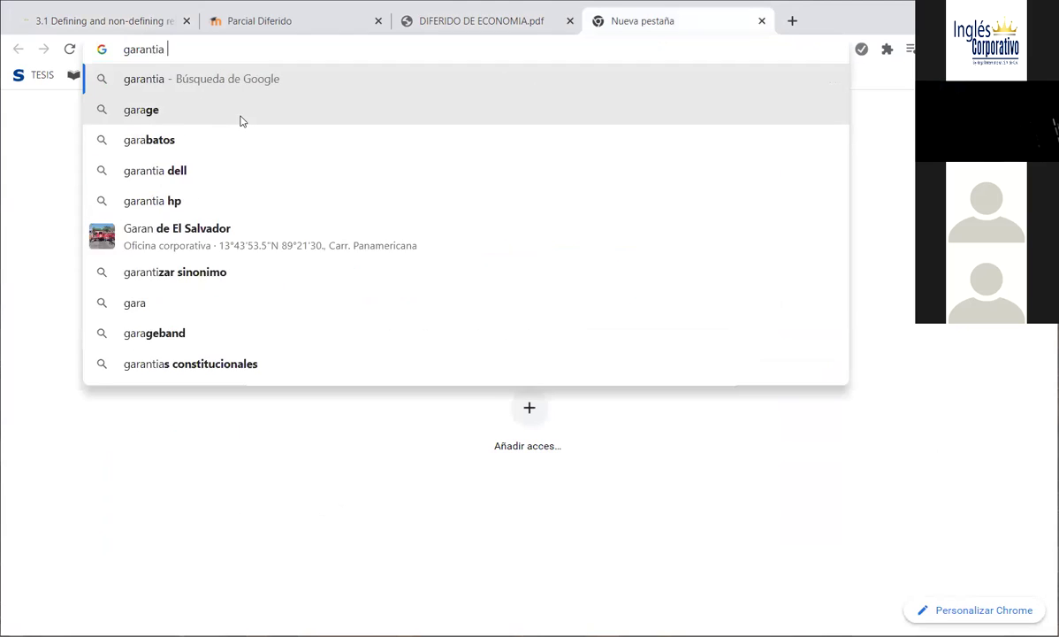